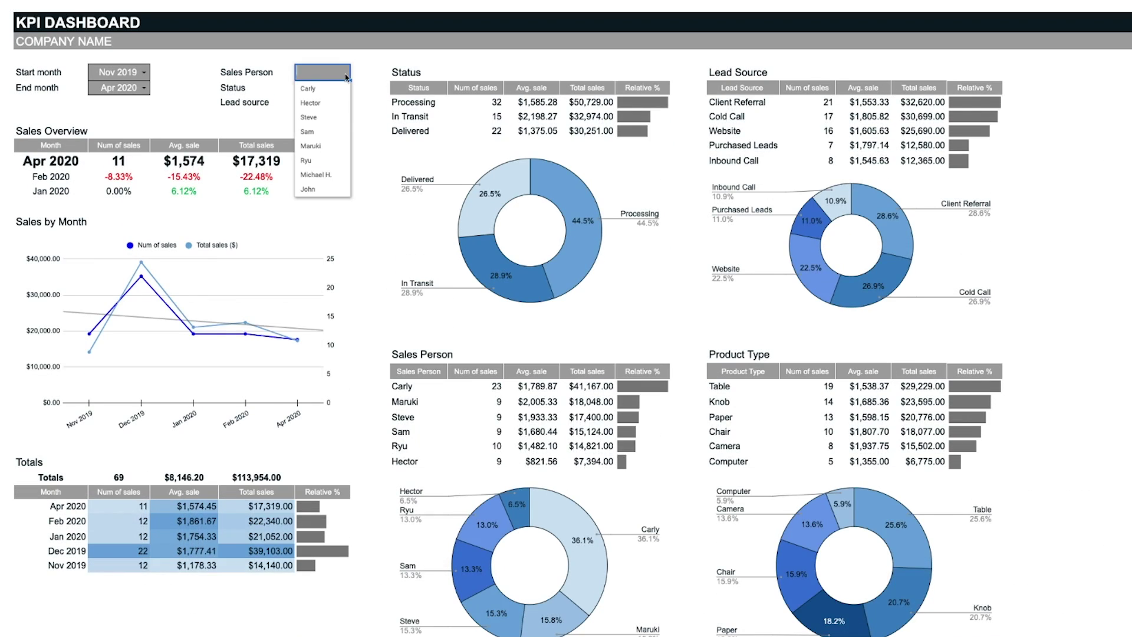
- Clear the Status, Lead source and Sales Person filters so all 69 sales ($113,954.00) show
{"action": "left_click", "coordinate": [312, 87]}
{"action": "left_click", "coordinate": [324, 88]}
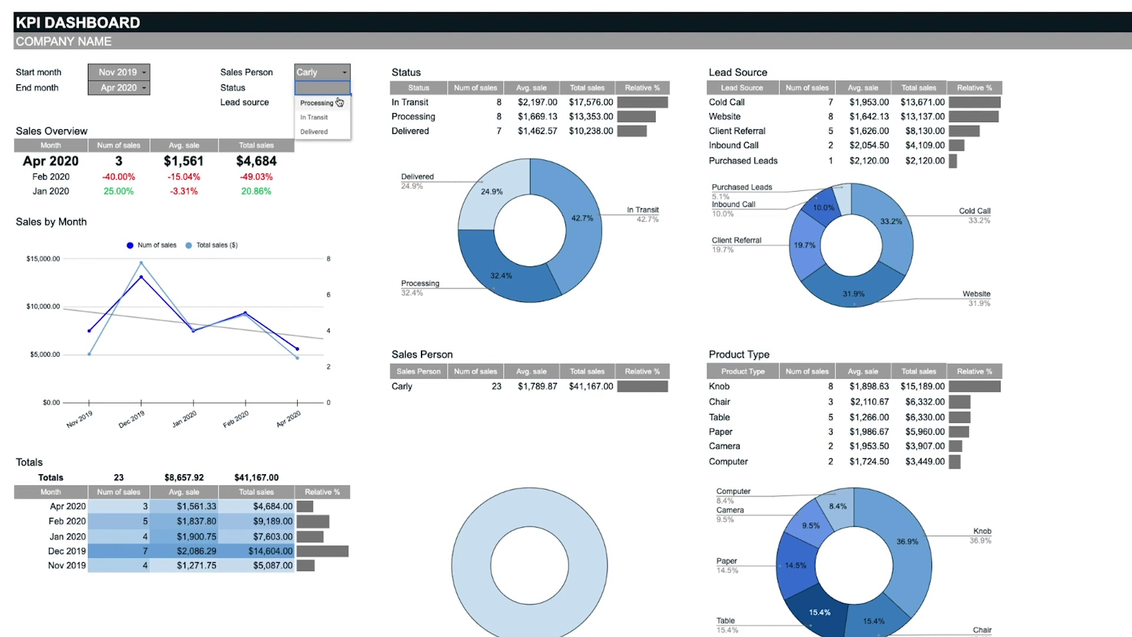
{"action": "left_click", "coordinate": [313, 131]}
{"action": "left_click", "coordinate": [344, 103]}
{"action": "left_click", "coordinate": [320, 117]}
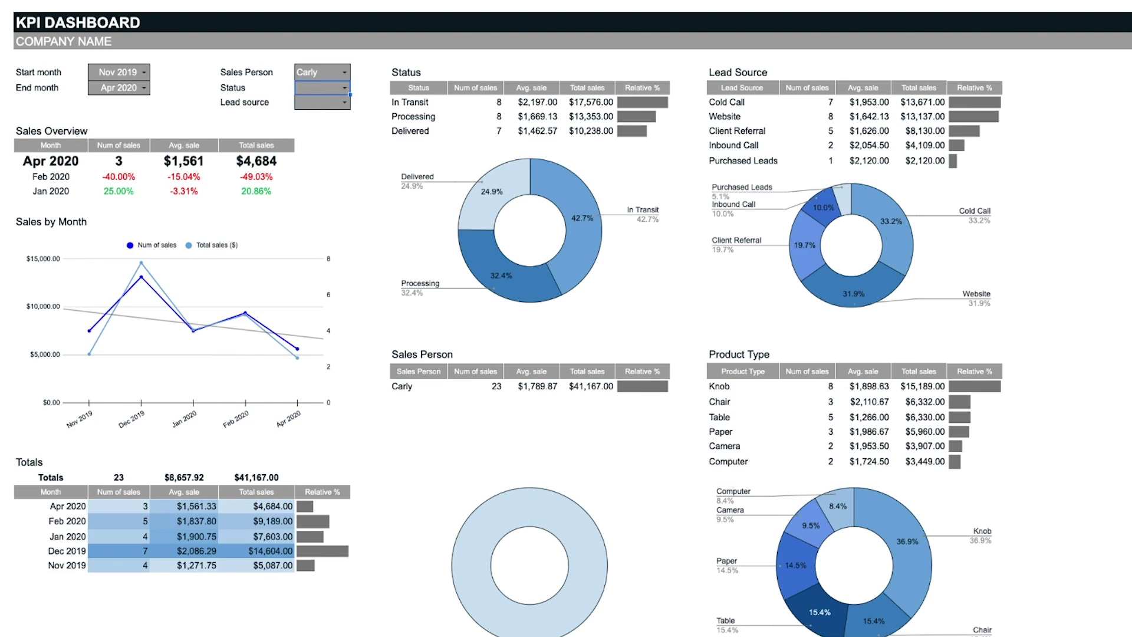
{"action": "left_click", "coordinate": [345, 72]}
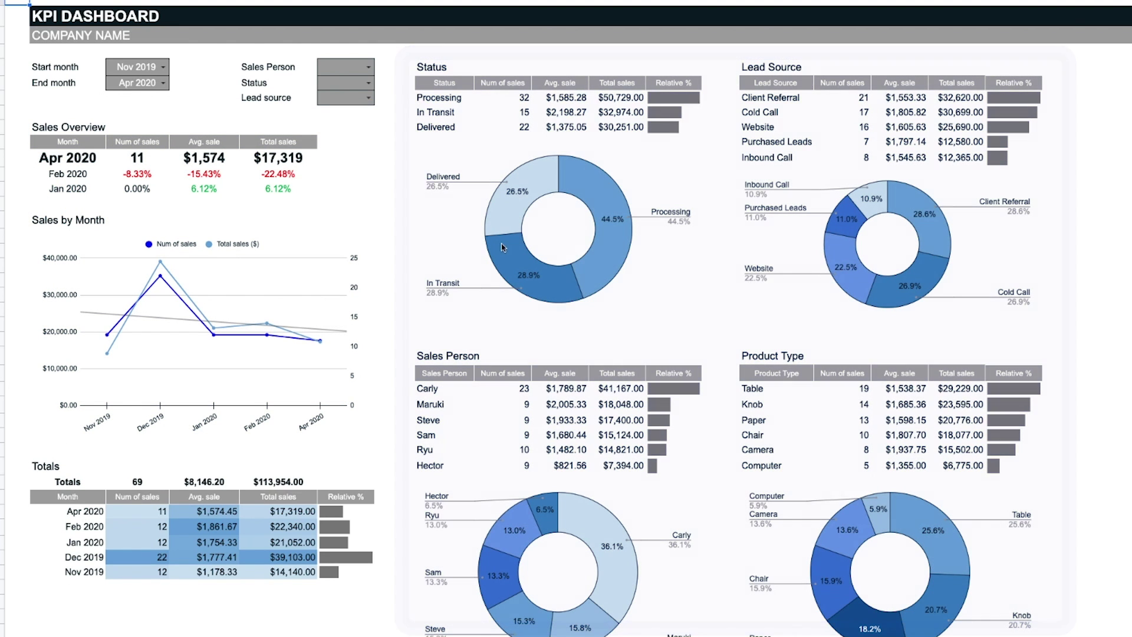
{"action": "left_click", "coordinate": [511, 254]}
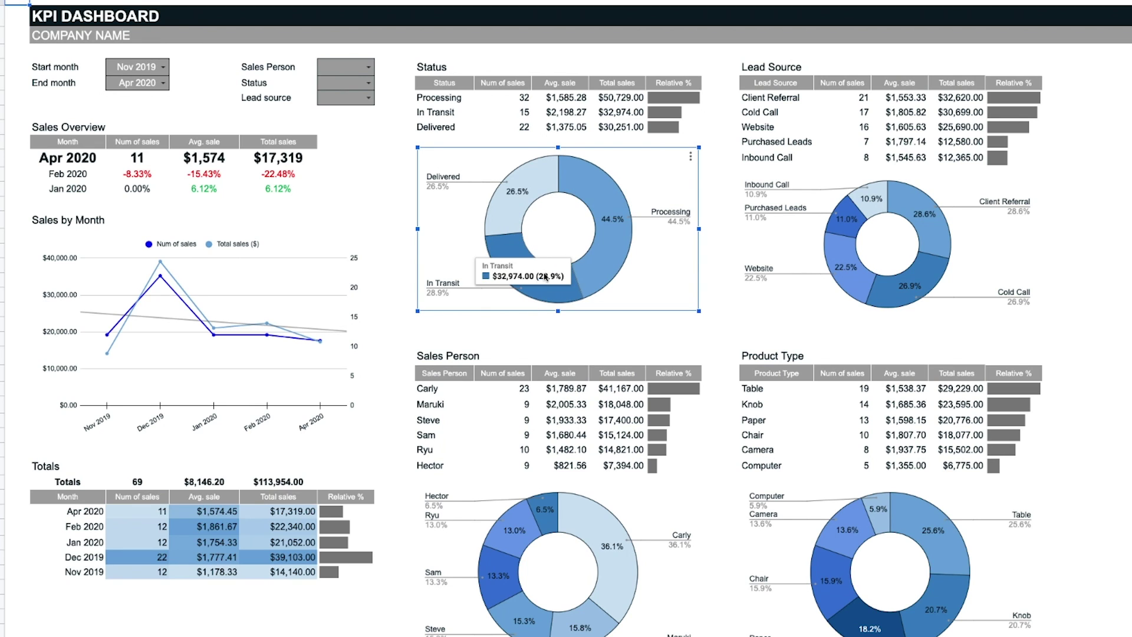
{"action": "left_click", "coordinate": [362, 179]}
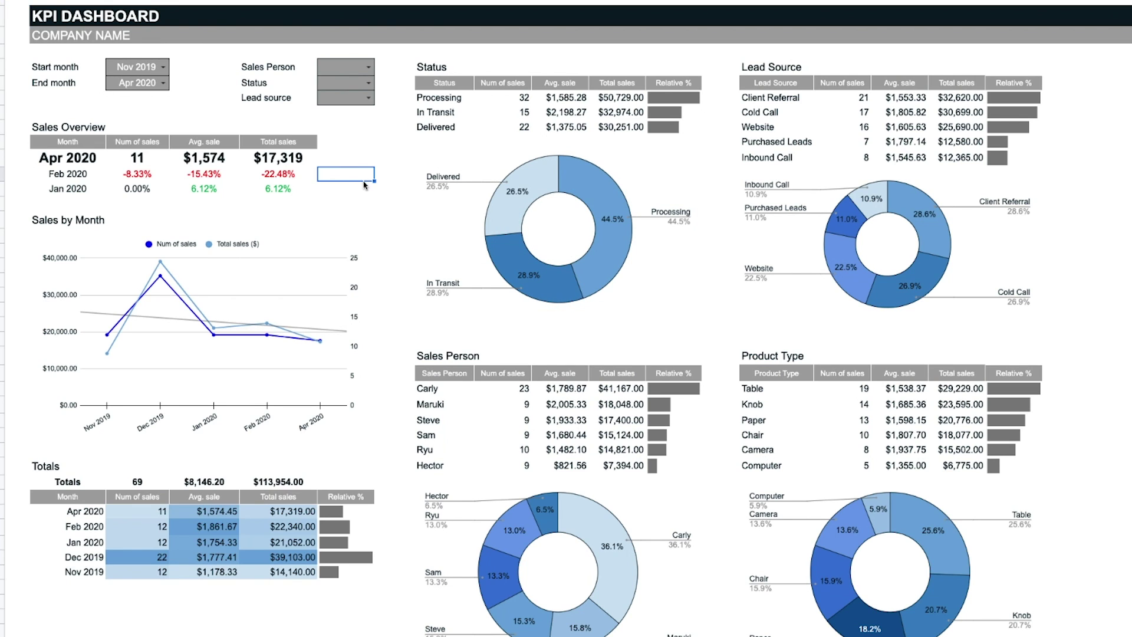
{"action": "left_click", "coordinate": [366, 67]}
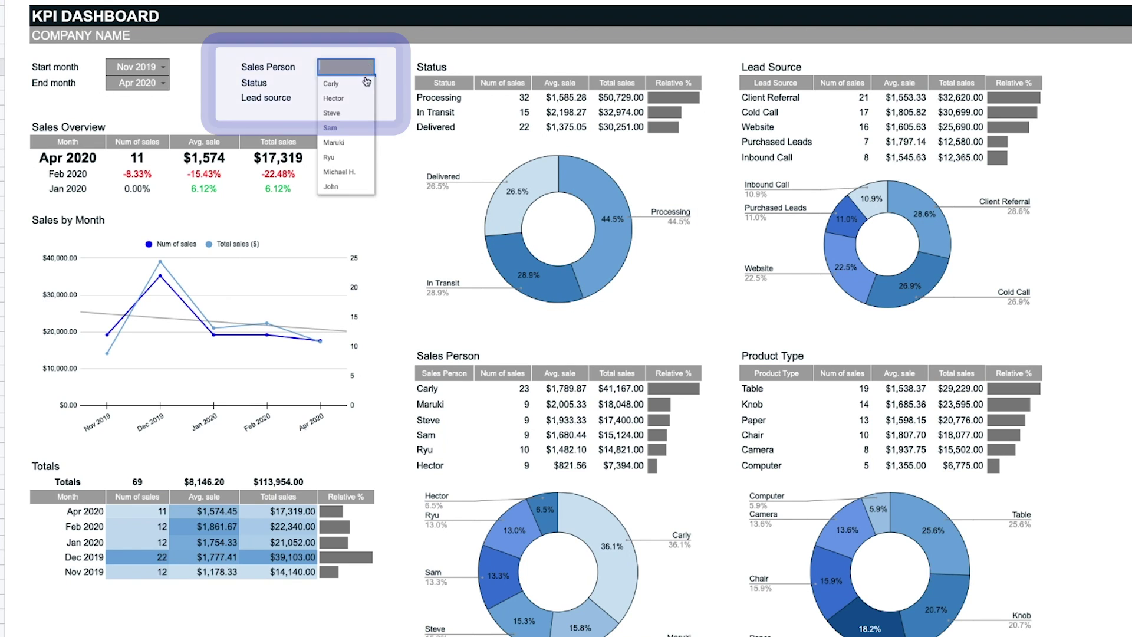
{"action": "left_click", "coordinate": [360, 85]}
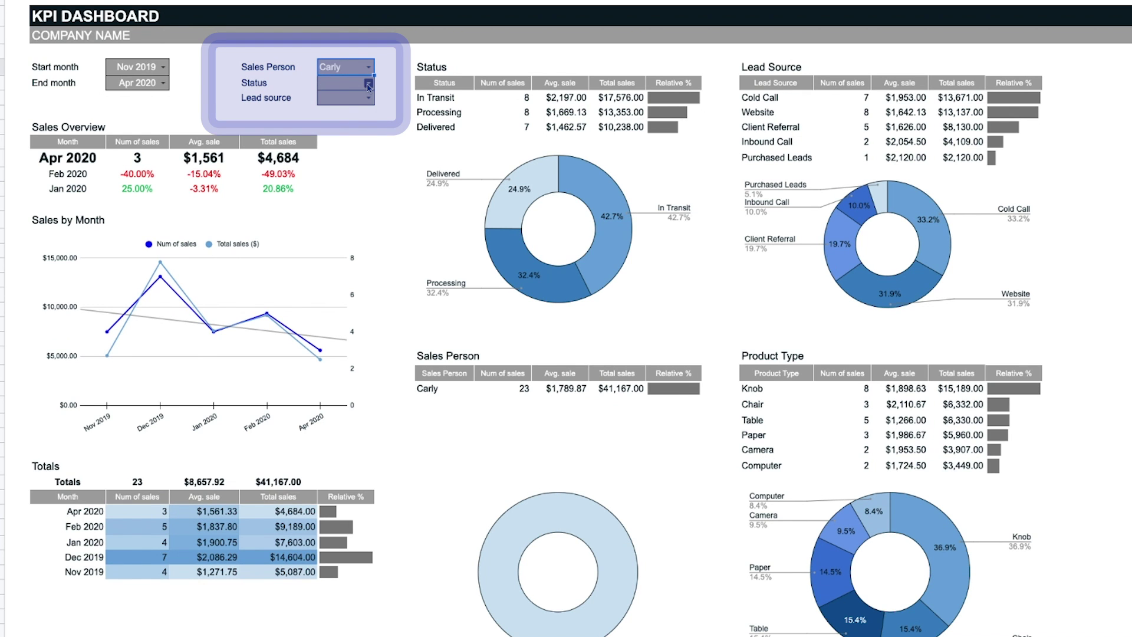
{"action": "left_click", "coordinate": [368, 86]}
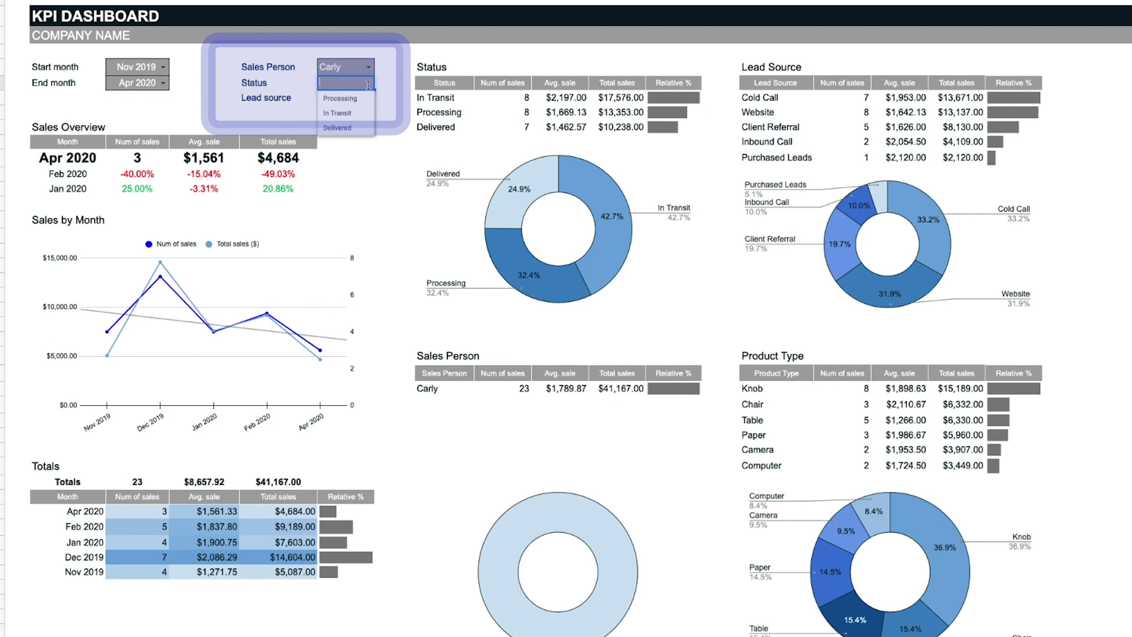
{"action": "left_click", "coordinate": [342, 128]}
{"action": "left_click", "coordinate": [368, 98]}
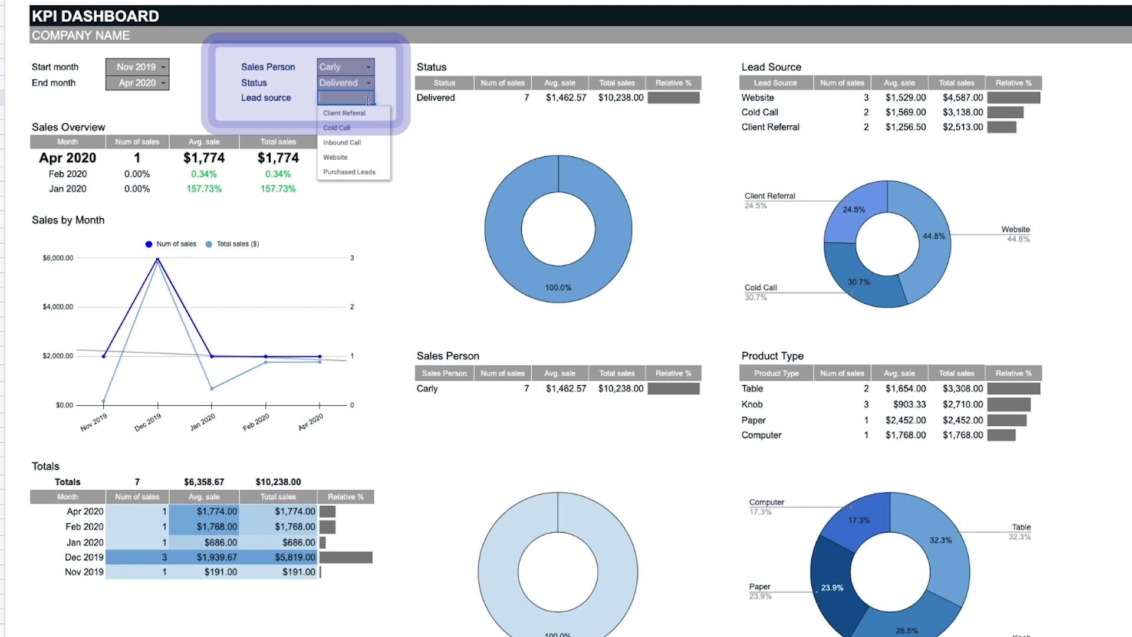
{"action": "left_click", "coordinate": [364, 117]}
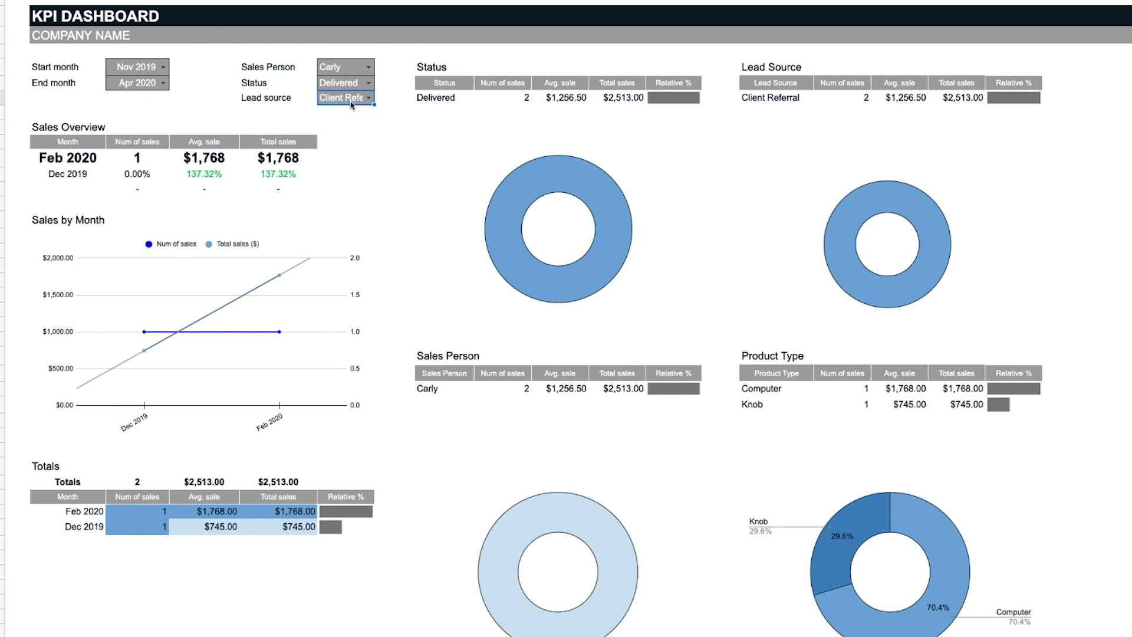
{"action": "key", "text": "Delete"}
{"action": "left_click", "coordinate": [344, 87]}
{"action": "key", "text": "Delete"}
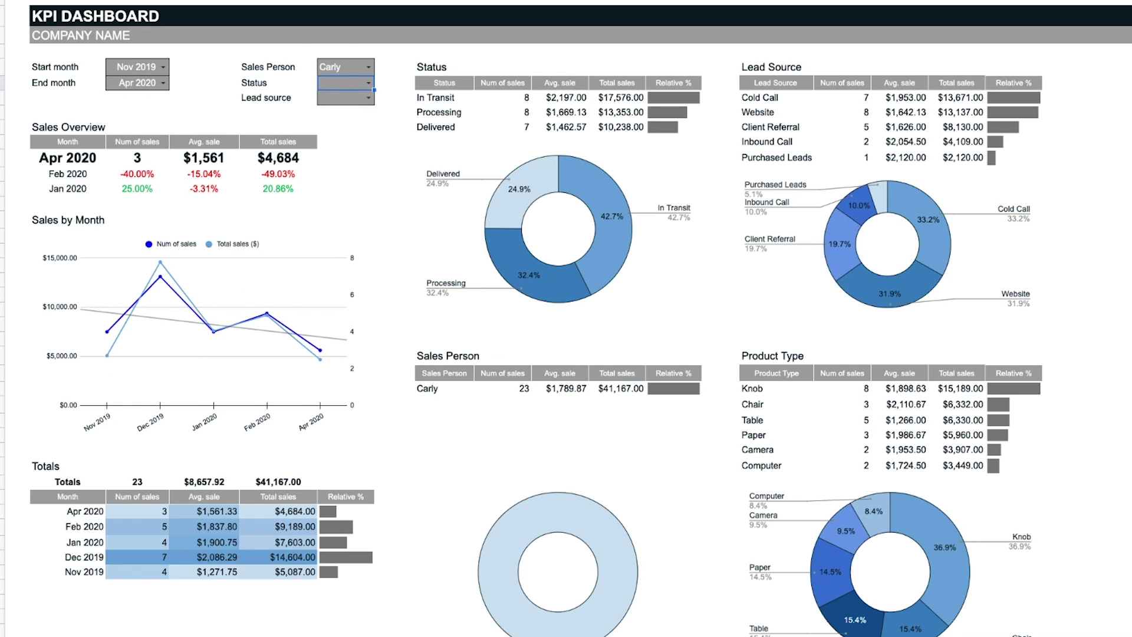
{"action": "key", "text": "Delete"}
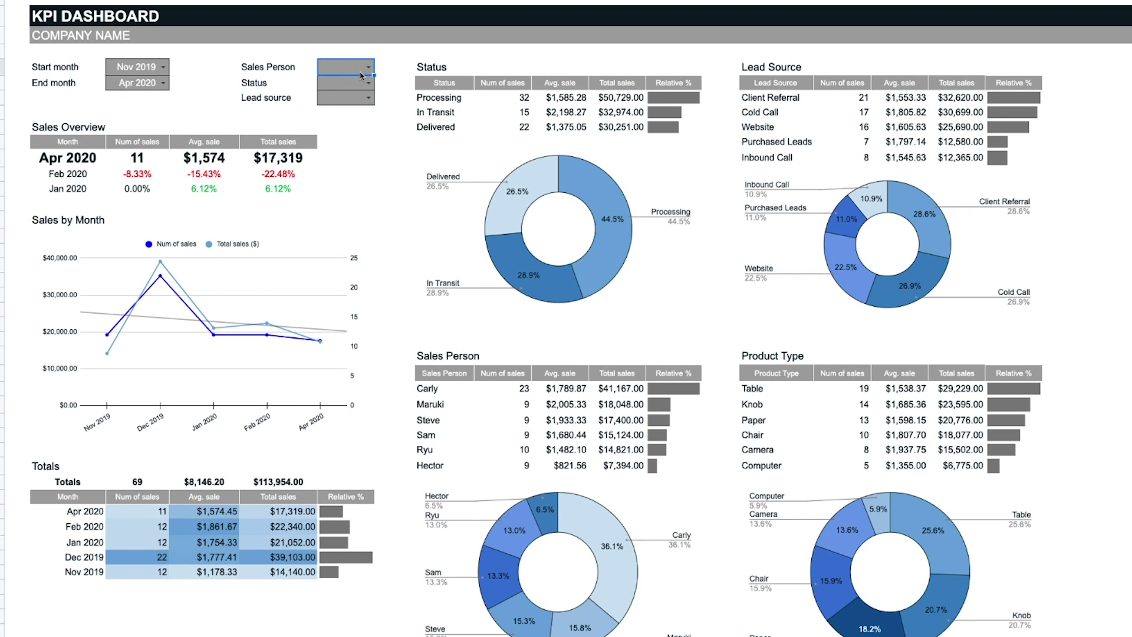
{"action": "left_click", "coordinate": [369, 66]}
- Filter to Sam's sales and try end months Feb 2020 and Jan 2020
{"action": "left_click", "coordinate": [353, 129]}
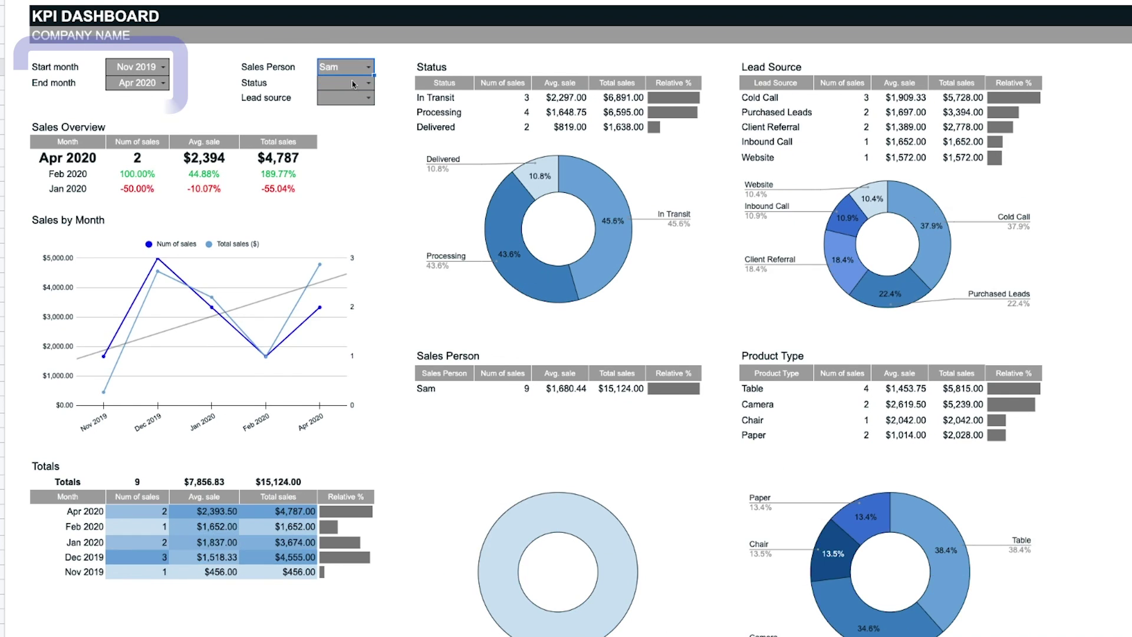
{"action": "left_click", "coordinate": [164, 83]}
{"action": "left_click", "coordinate": [152, 142]}
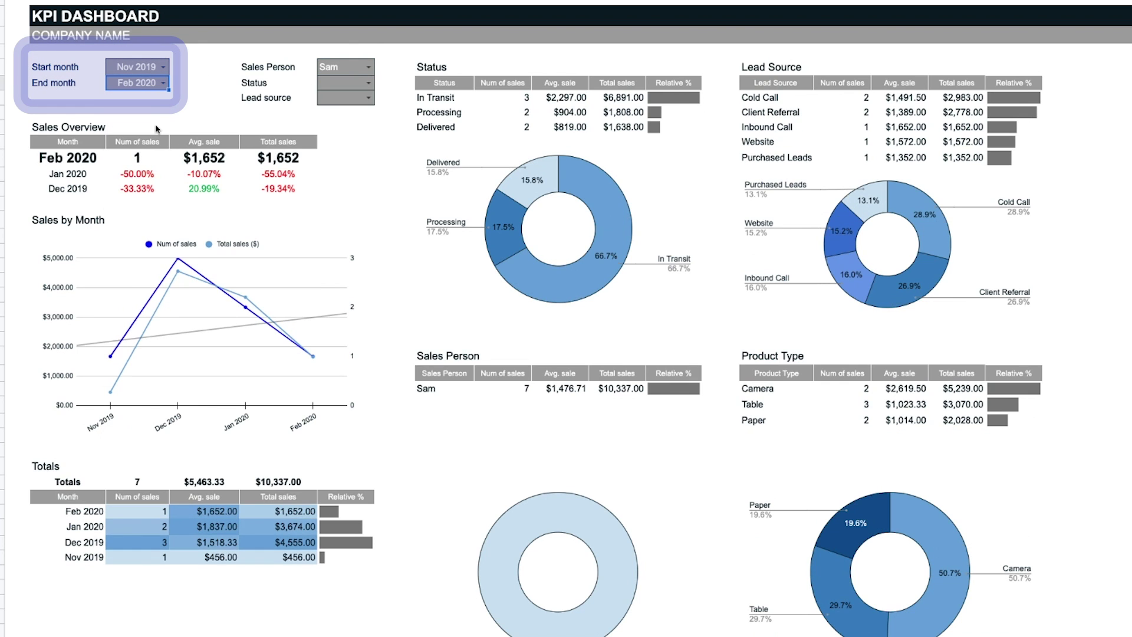
{"action": "left_click", "coordinate": [165, 86]}
{"action": "left_click", "coordinate": [148, 135]}
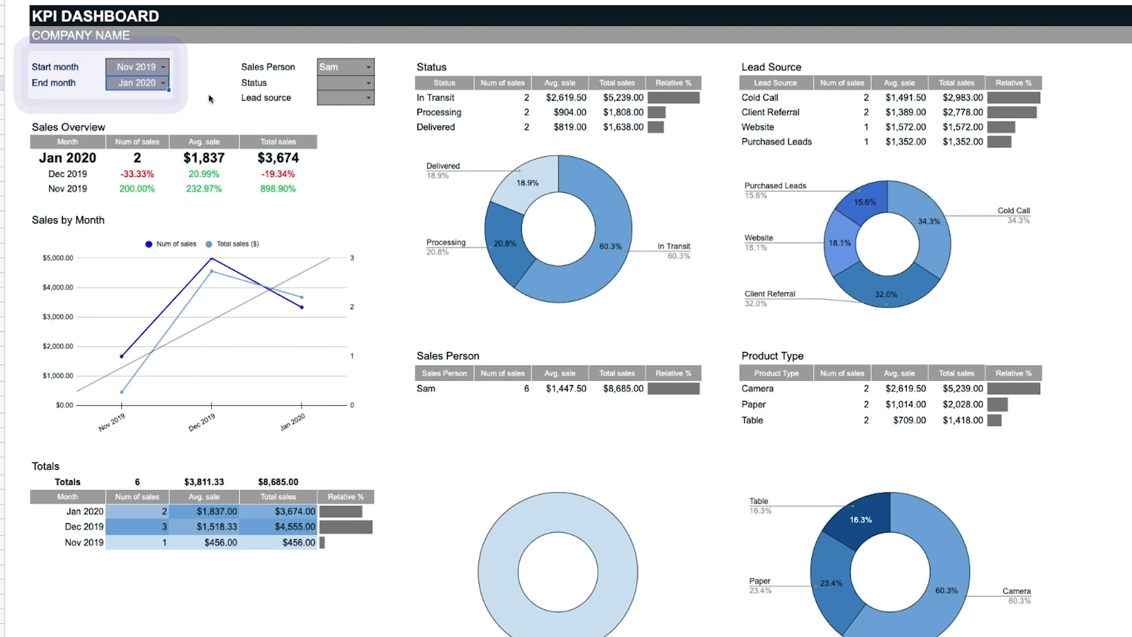
- Remove the Sam filter and set the end month to Jul 2020, reviewing May and Jul rows
{"action": "left_click", "coordinate": [336, 67]}
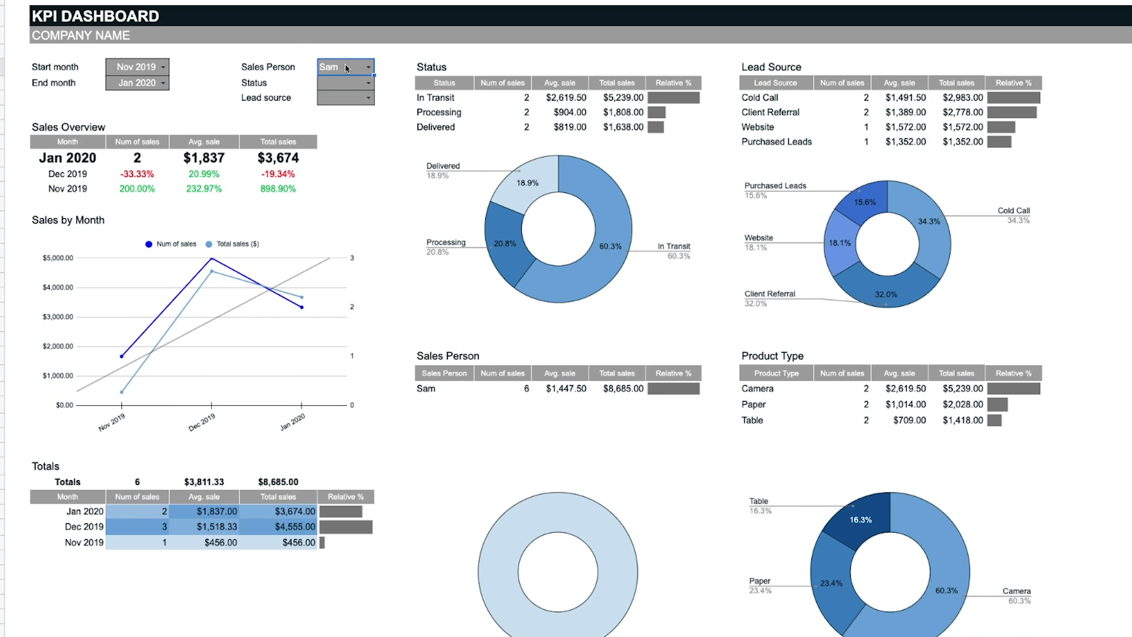
{"action": "key", "text": "Delete"}
{"action": "left_click", "coordinate": [169, 86]}
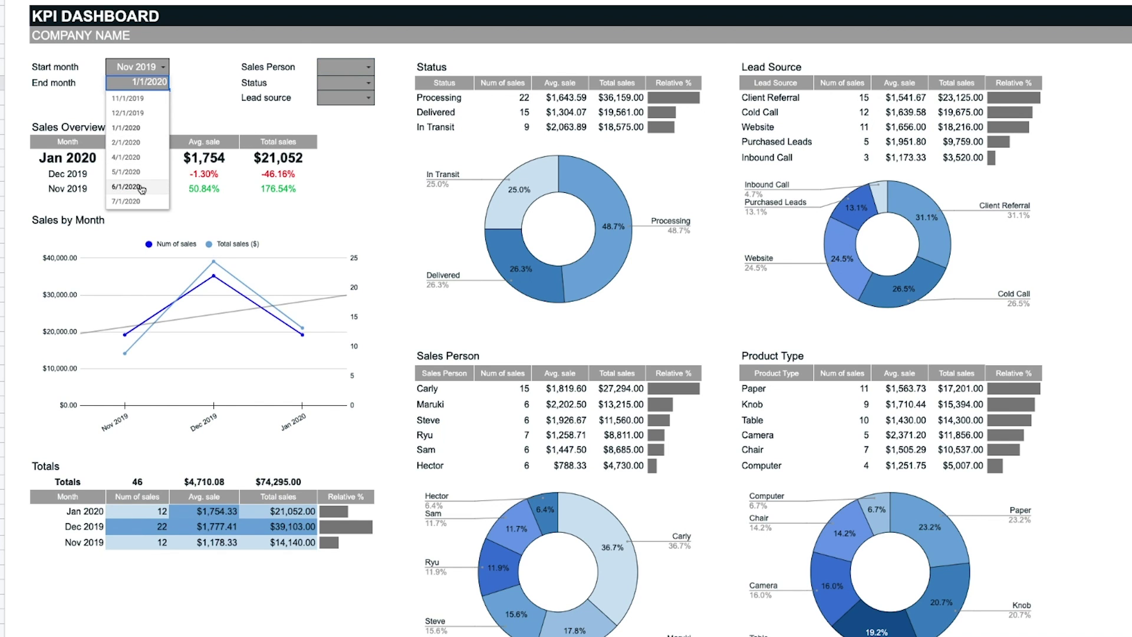
{"action": "left_click", "coordinate": [137, 203]}
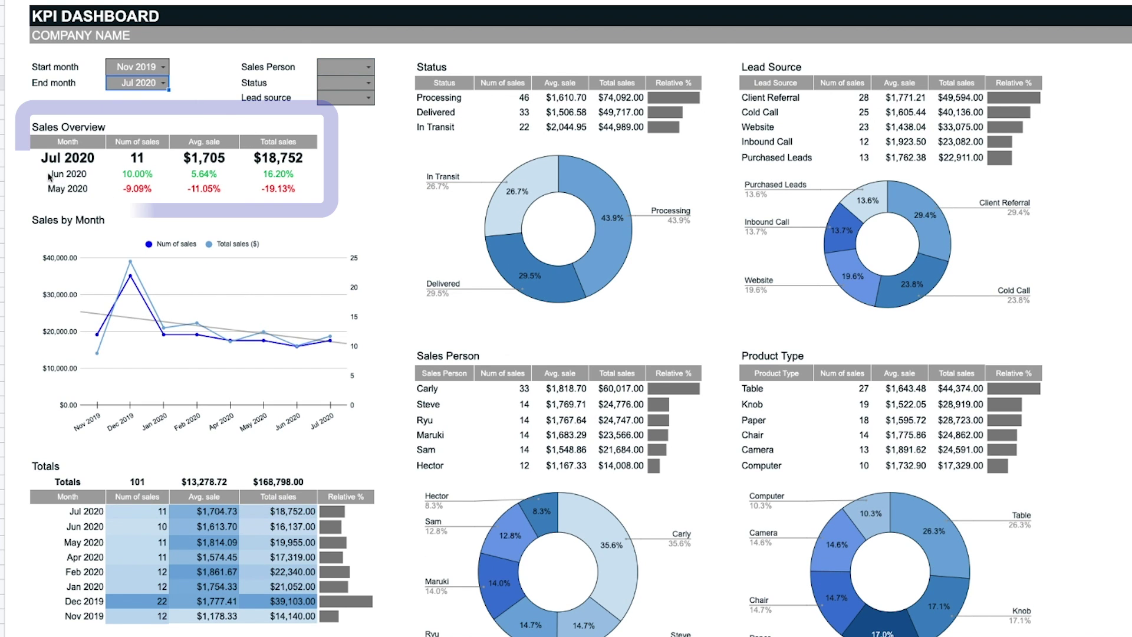
{"action": "left_click", "coordinate": [36, 192]}
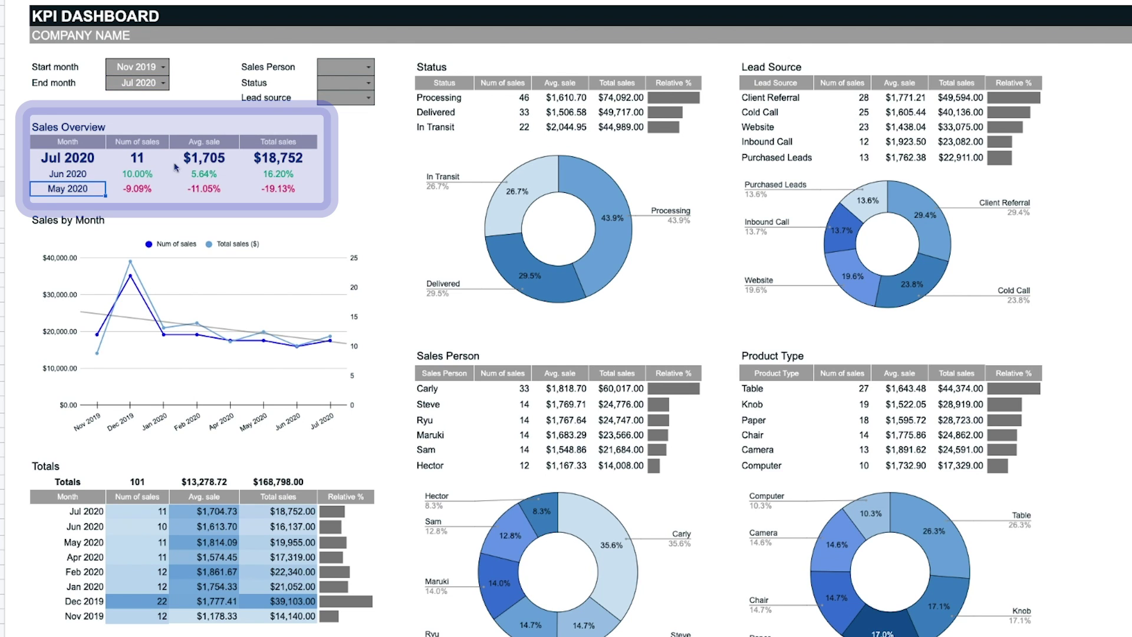
{"action": "left_click", "coordinate": [69, 165]}
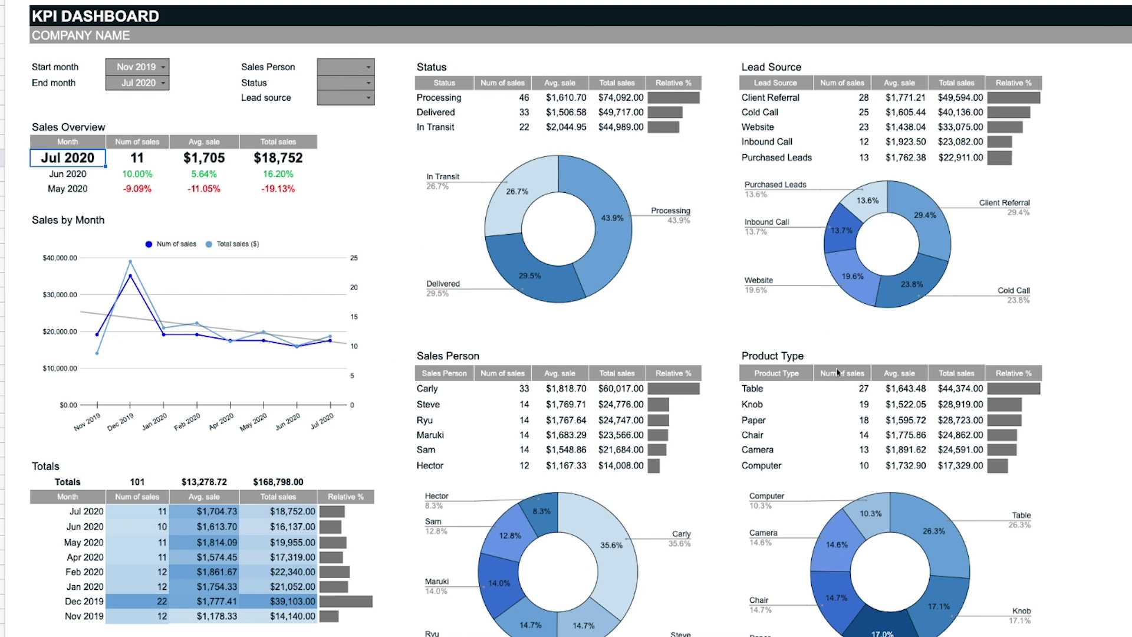
{"action": "left_click", "coordinate": [625, 277]}
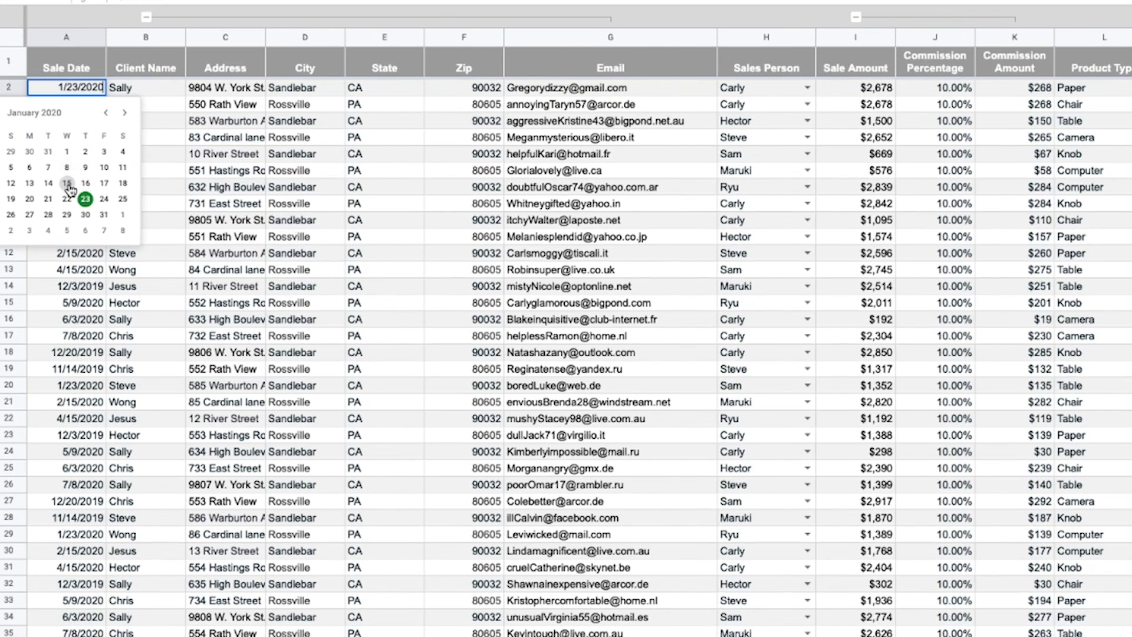
- Change the first two sale dates to 1/15/2020 and 2/6/2020
{"action": "left_click", "coordinate": [66, 181]}
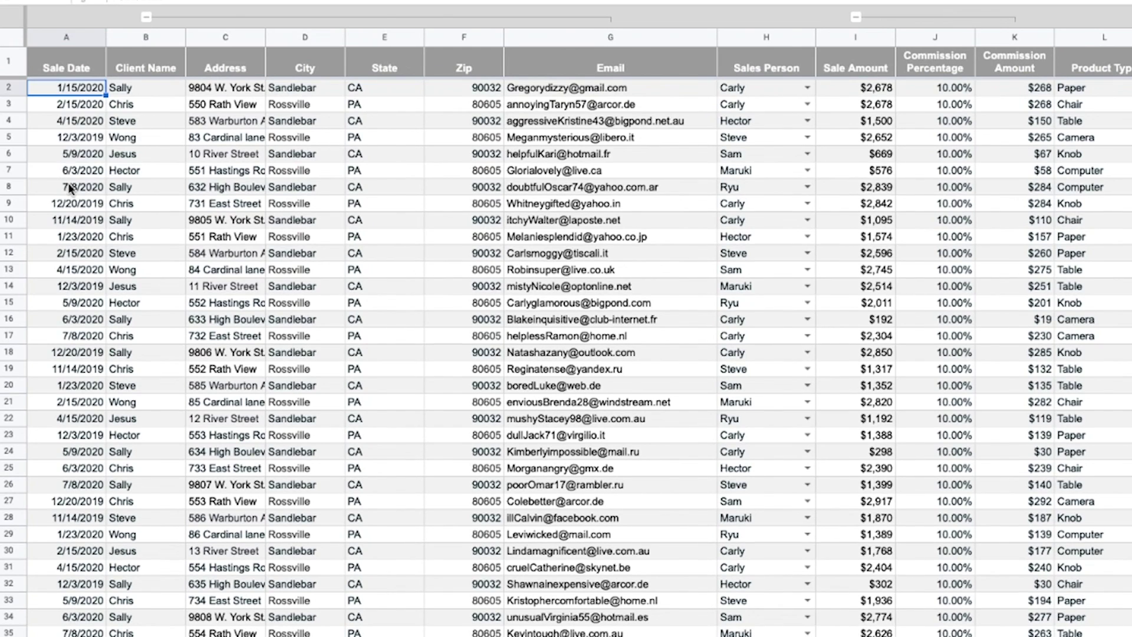
{"action": "double_click", "coordinate": [75, 109]}
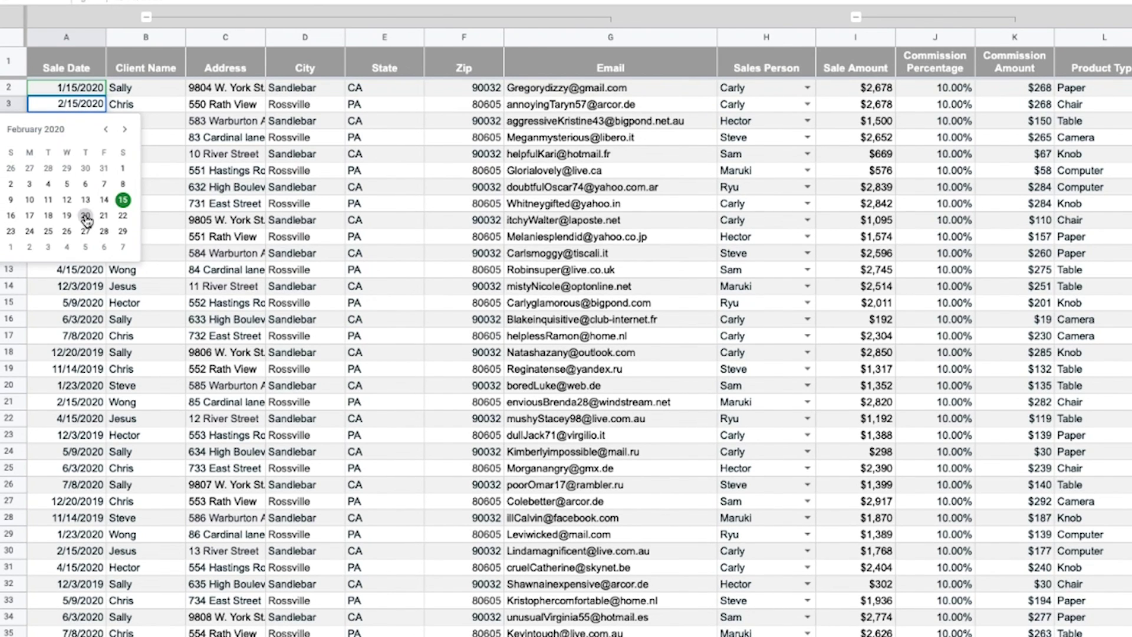
{"action": "left_click", "coordinate": [86, 171]}
- Review the datasheet columns, collapsing and re-expanding the grouped client-detail columns C through G
{"action": "left_click", "coordinate": [116, 52]}
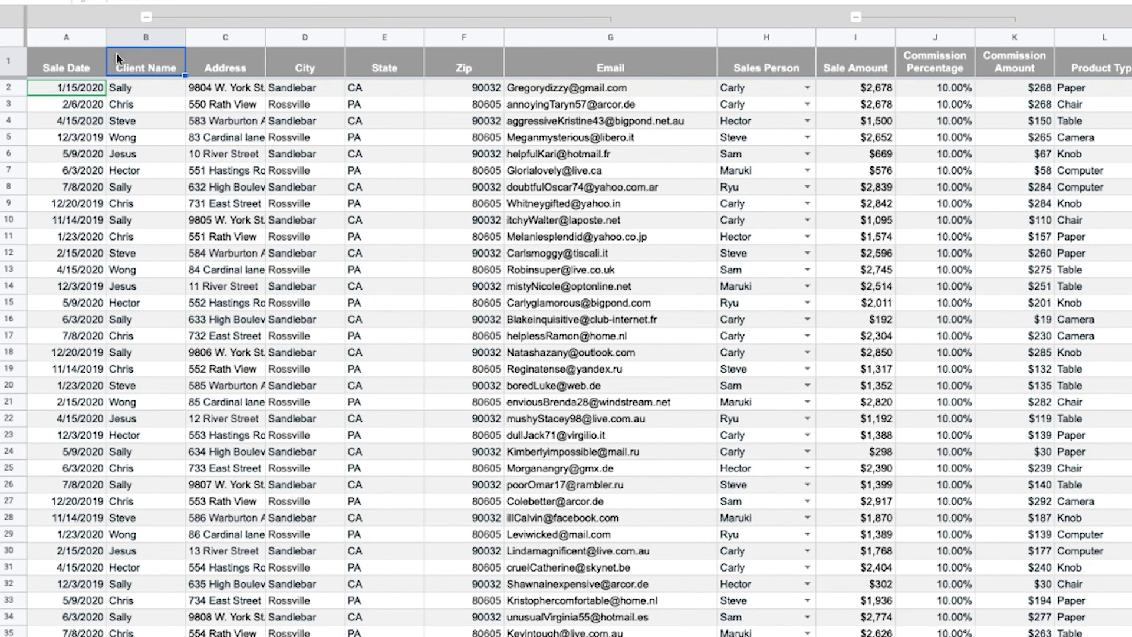
{"action": "left_click", "coordinate": [203, 63]}
{"action": "left_click", "coordinate": [570, 63]}
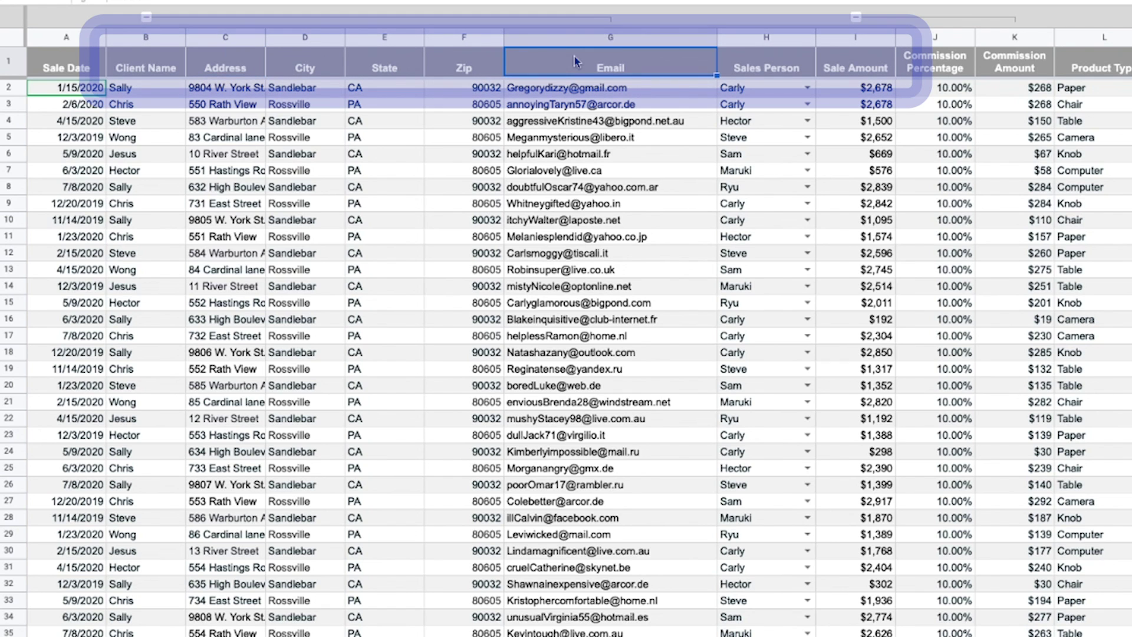
{"action": "left_click", "coordinate": [855, 74]}
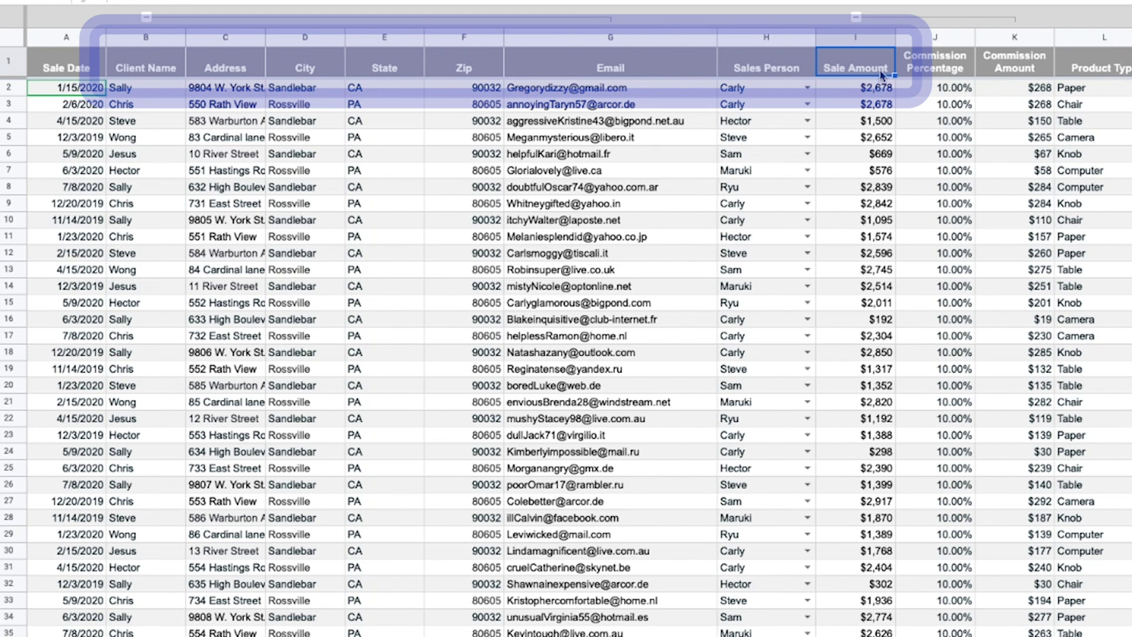
{"action": "left_click", "coordinate": [146, 17]}
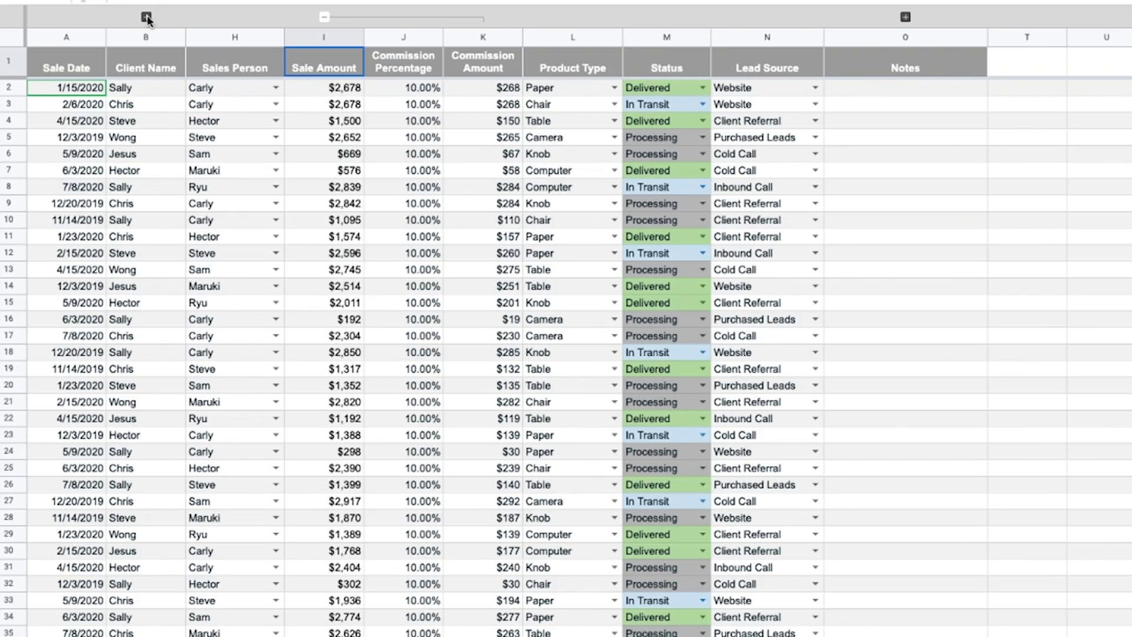
{"action": "left_click", "coordinate": [147, 17]}
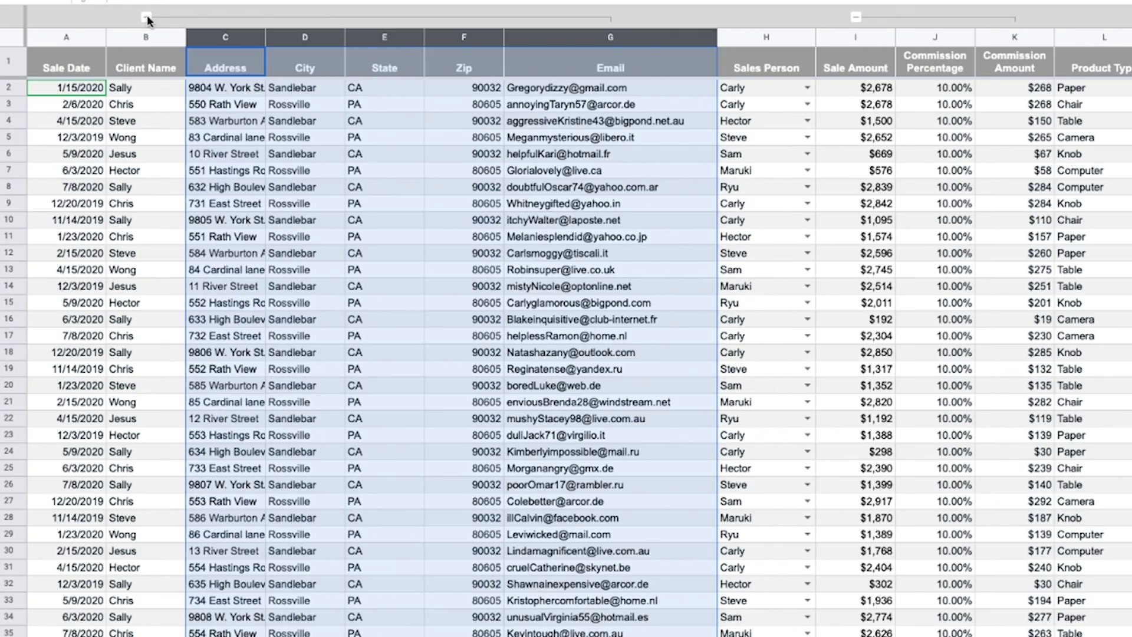
{"action": "left_click", "coordinate": [739, 139]}
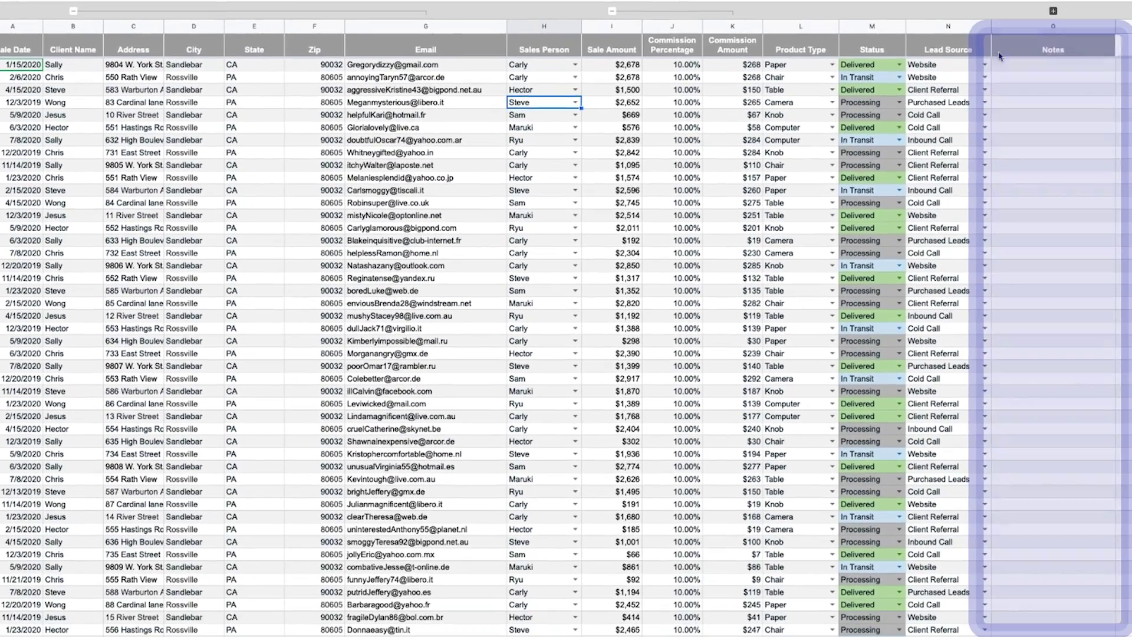
{"action": "left_click", "coordinate": [1062, 51]}
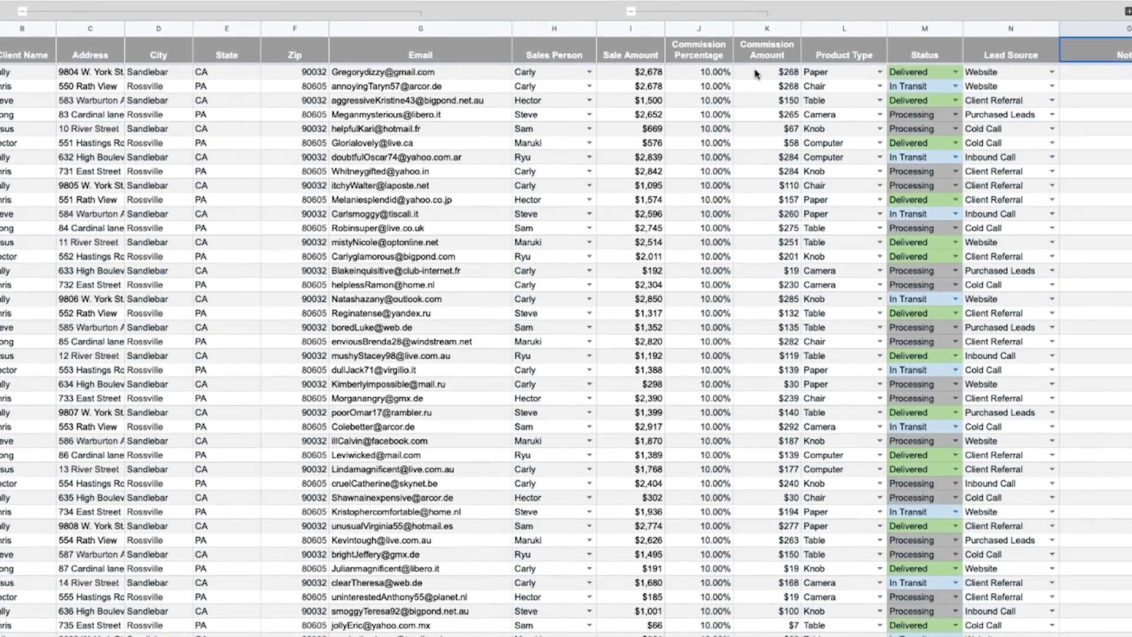
- Set the first sale's commission rate in J2 to 12% and check the recalculated amount
{"action": "left_click", "coordinate": [718, 75]}
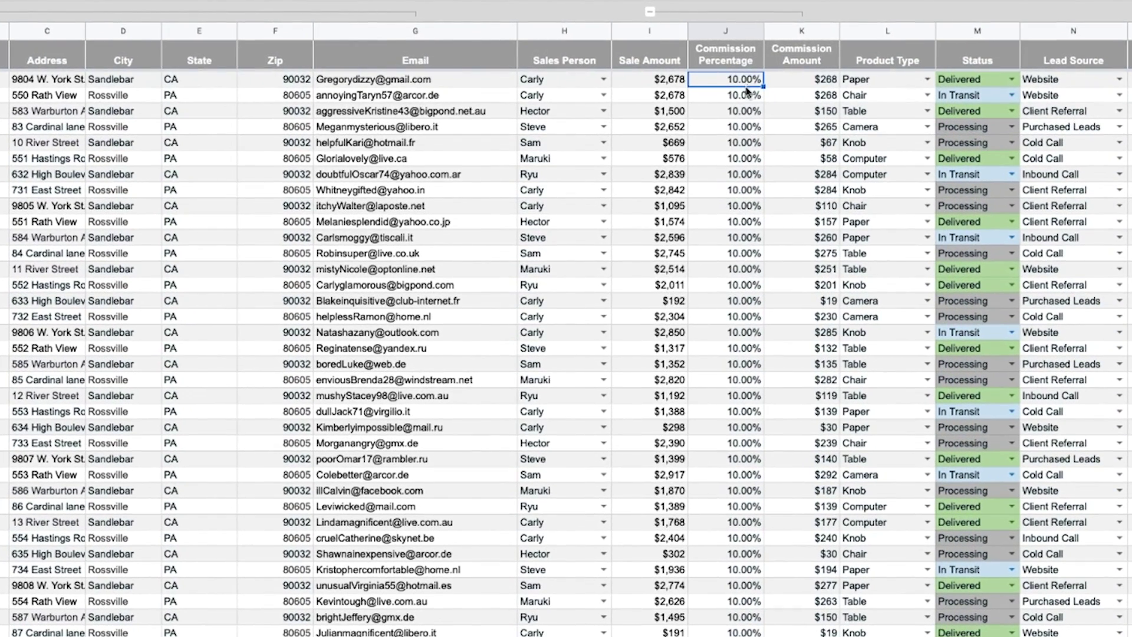
{"action": "type", "text": "12"}
{"action": "key", "text": "Return"}
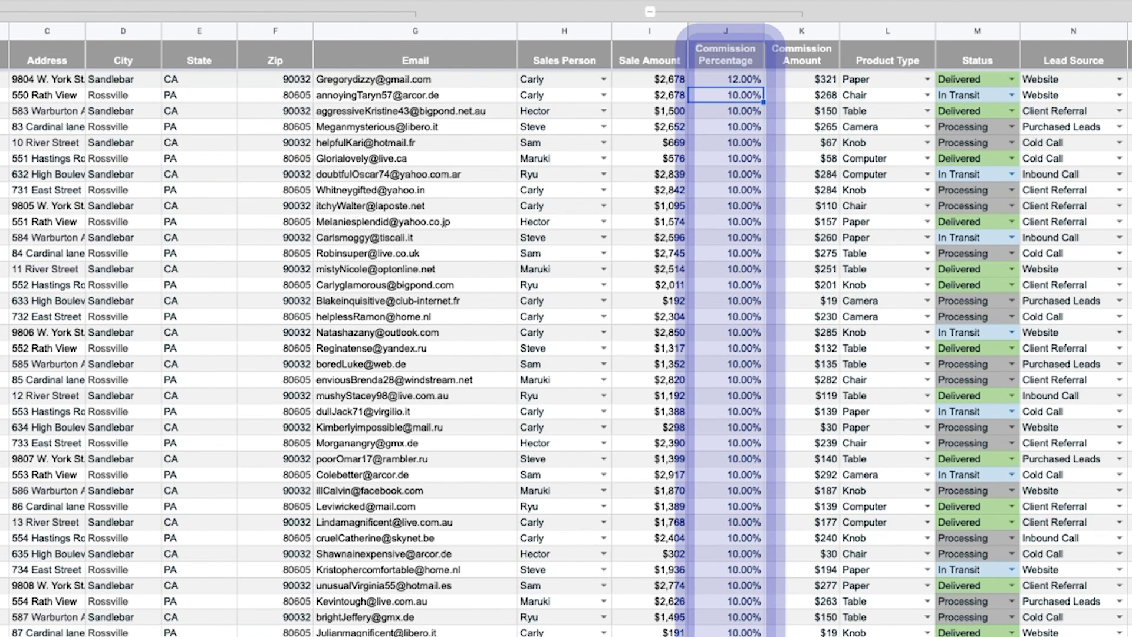
{"action": "left_click", "coordinate": [807, 78]}
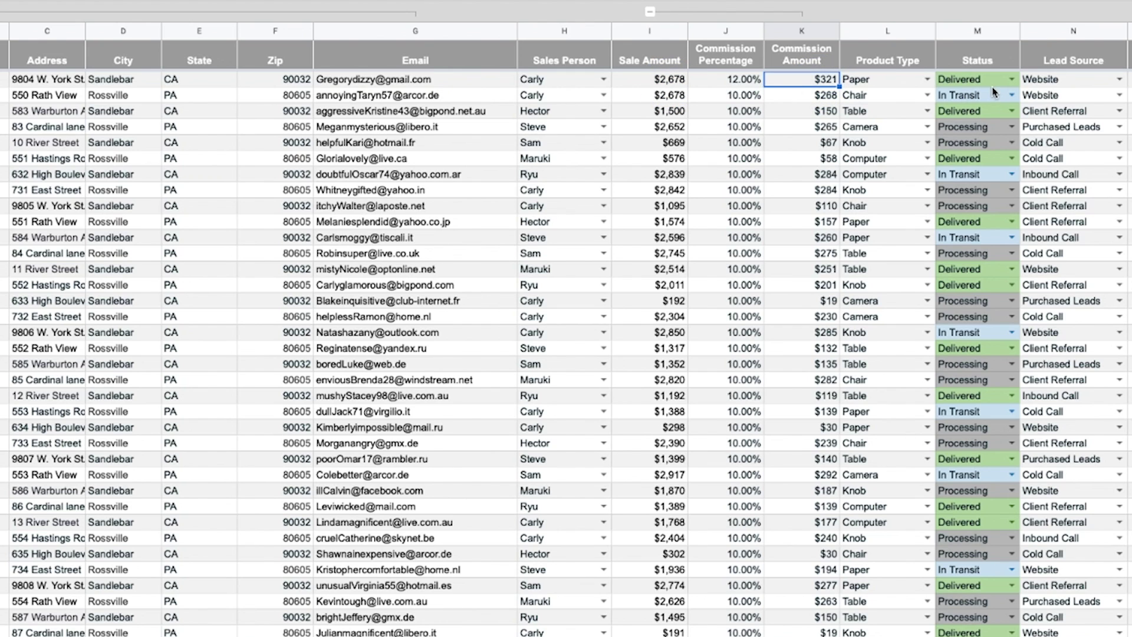
- Set the first sale's product to Knob, status to In Transit and lead source to Cold Call
{"action": "left_click", "coordinate": [927, 79]}
{"action": "left_click", "coordinate": [908, 108]}
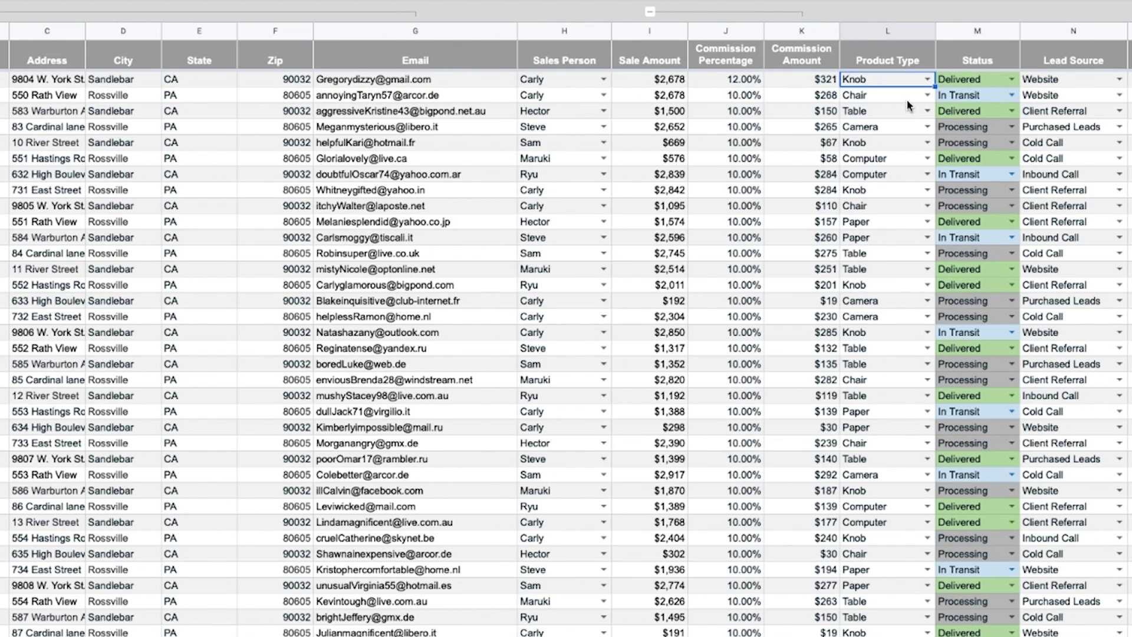
{"action": "left_click", "coordinate": [1011, 79]}
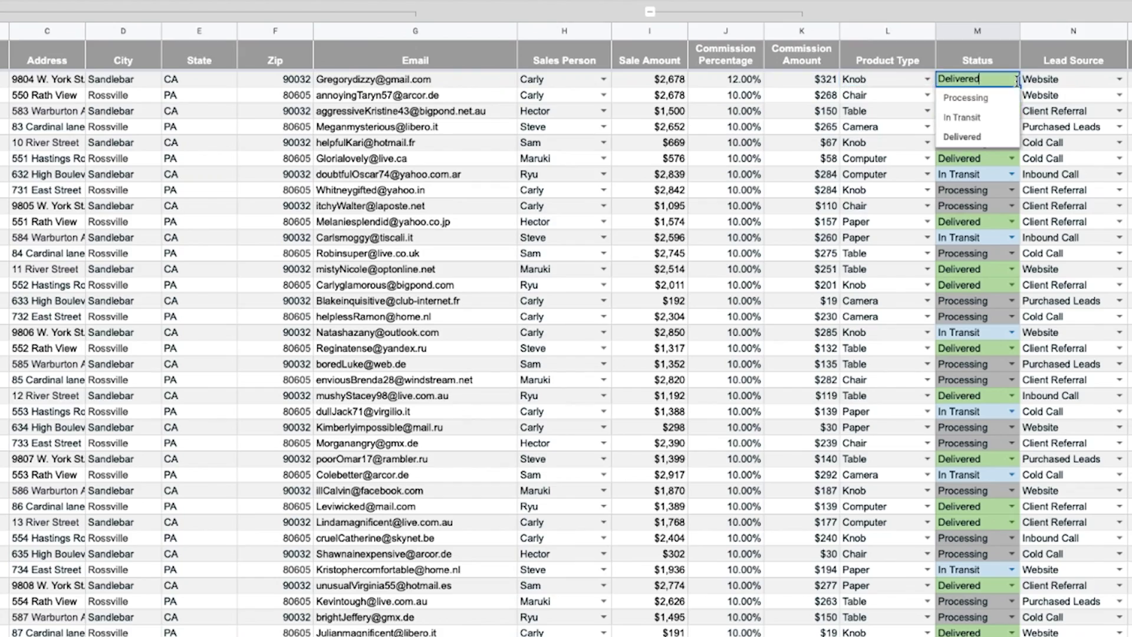
{"action": "left_click", "coordinate": [999, 119]}
{"action": "left_click", "coordinate": [1118, 79]}
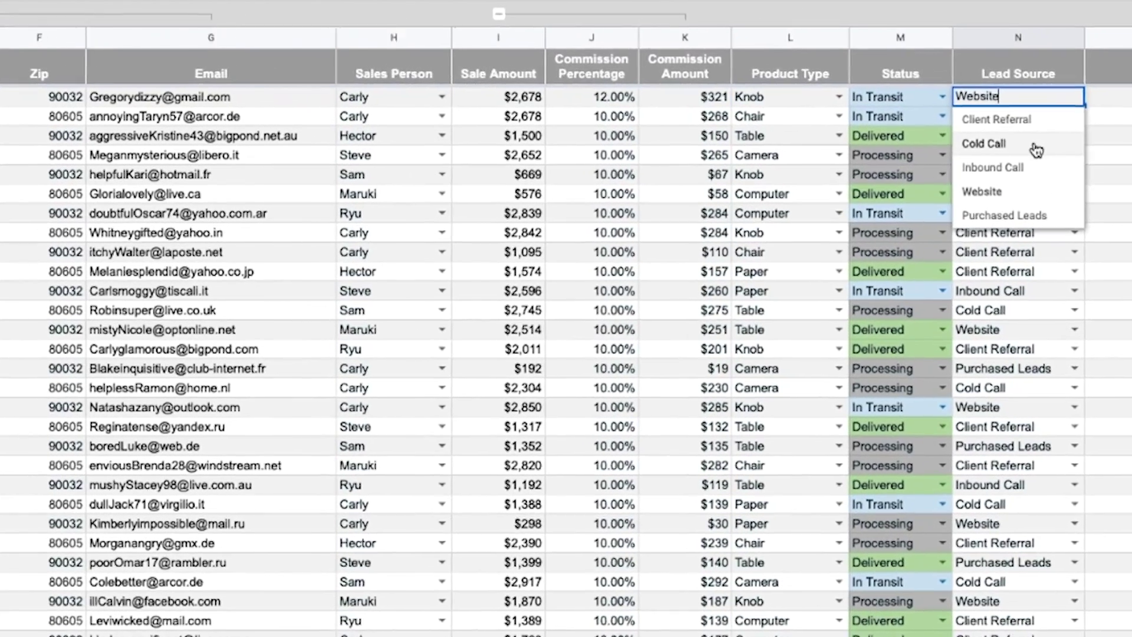
{"action": "left_click", "coordinate": [1036, 148]}
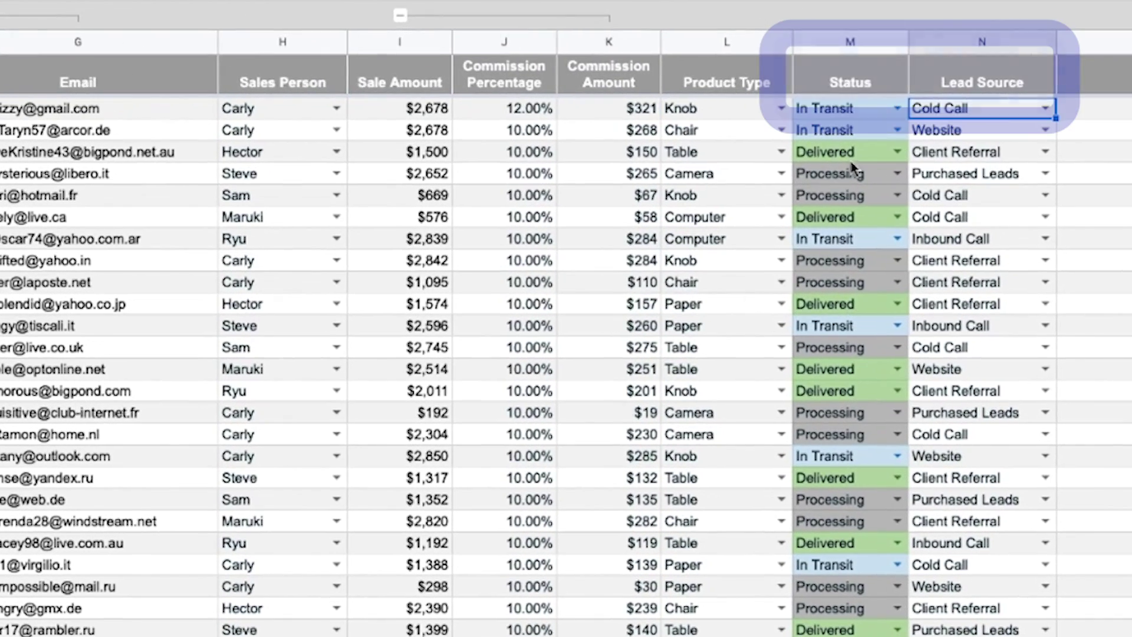